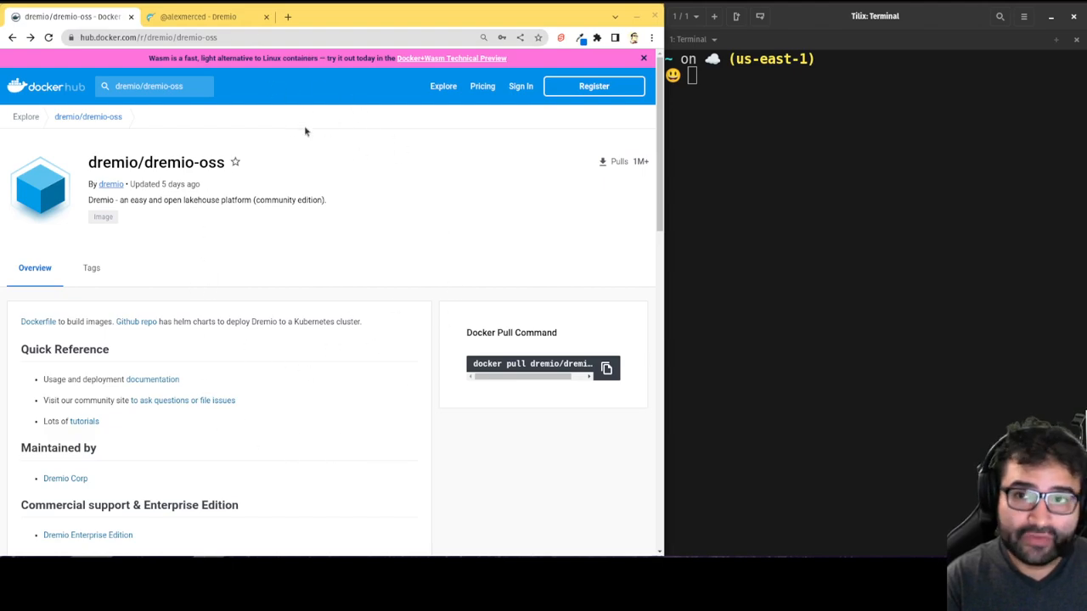
scroll(280, 306, "down", 3)
scroll(297, 289, "down", 3)
scroll(297, 289, "down", 4)
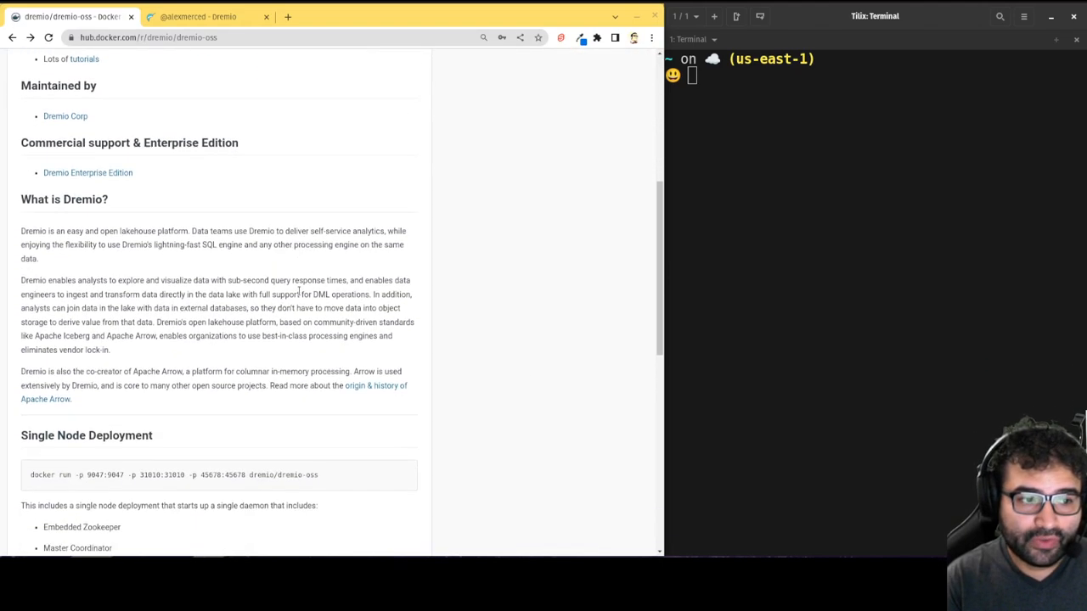
- Copy the single-node docker run command for dremio/dremio-oss and focus the Tilix terminal
left_click_drag(318, 417, 31, 416)
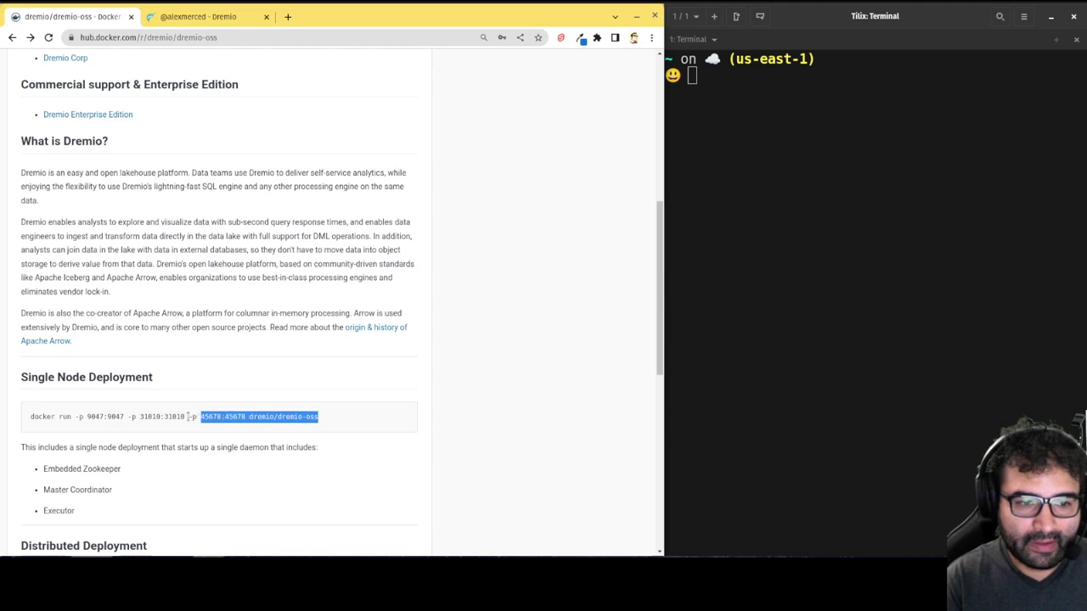
right_click(31, 420)
left_click(59, 428)
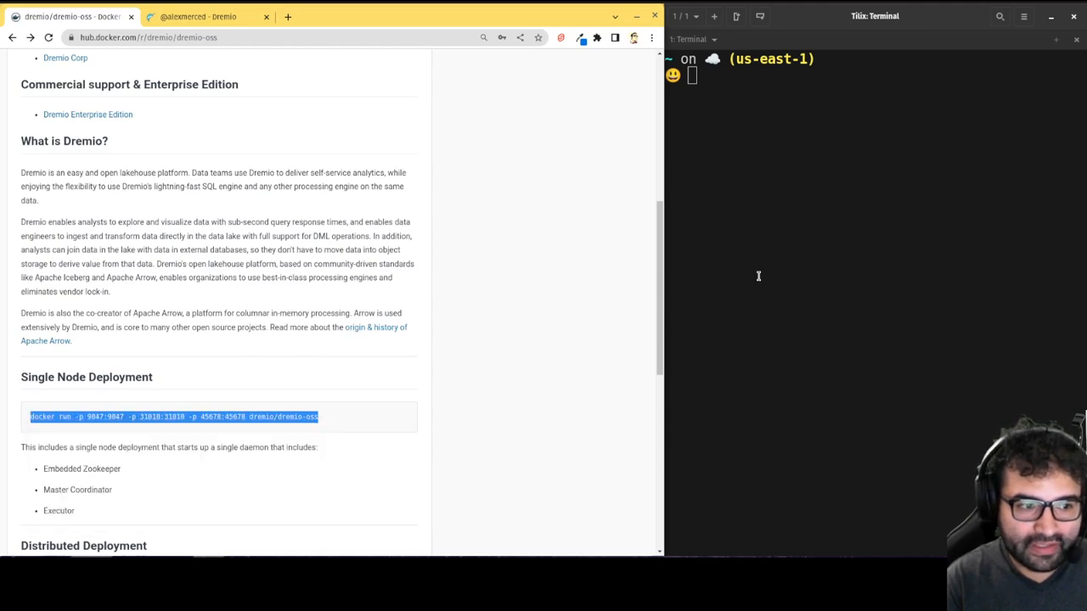
left_click(763, 262)
- Run the pasted docker command and highlight the 'Dremio Daemon Started as master' log lines
key("ctrl+shift+v")
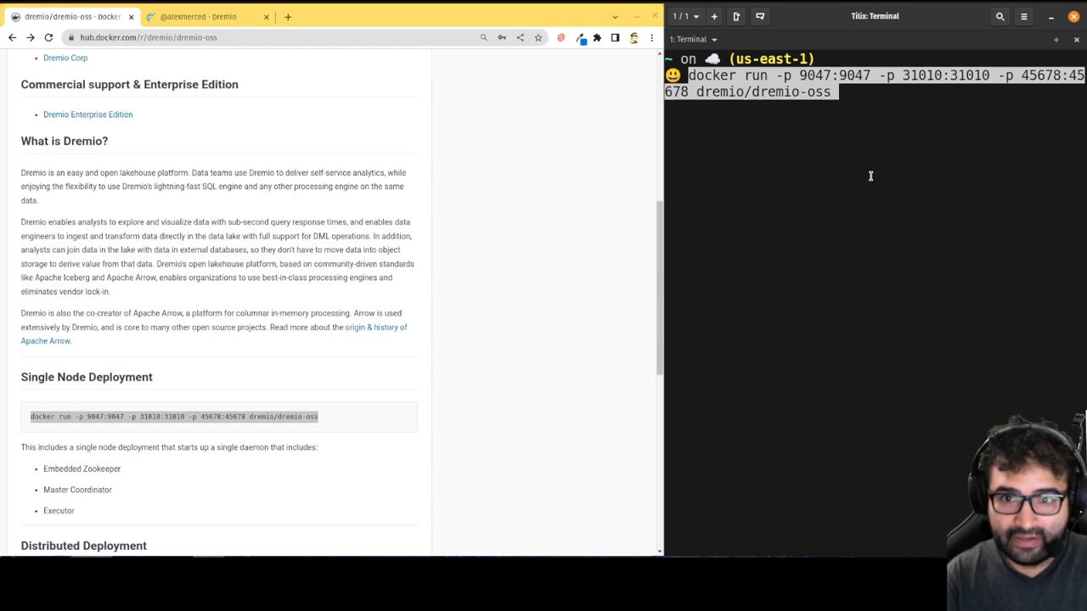
key("Return")
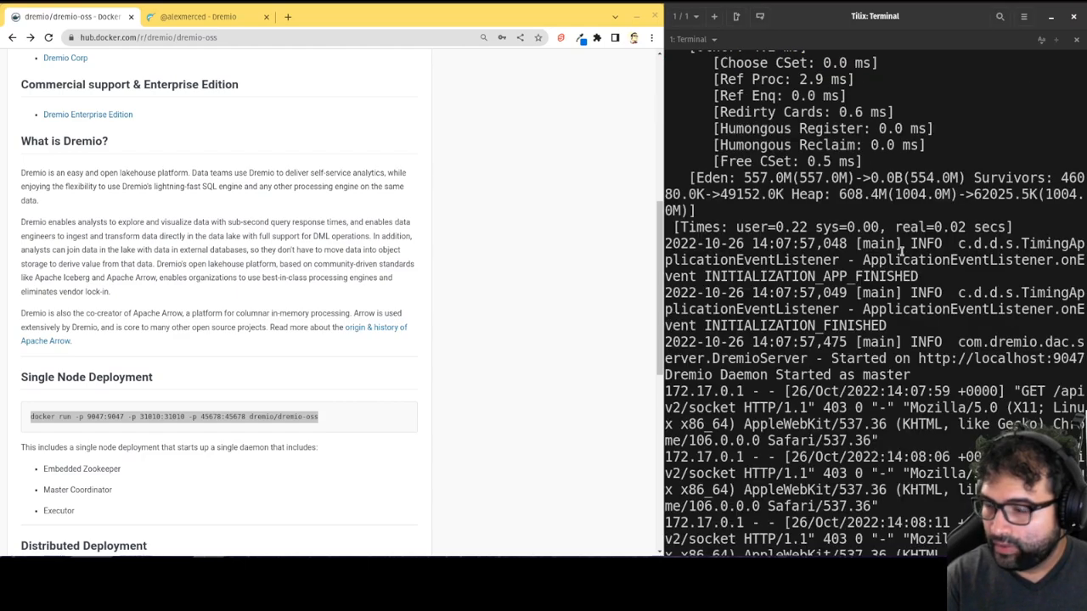
left_click_drag(720, 341, 649, 273)
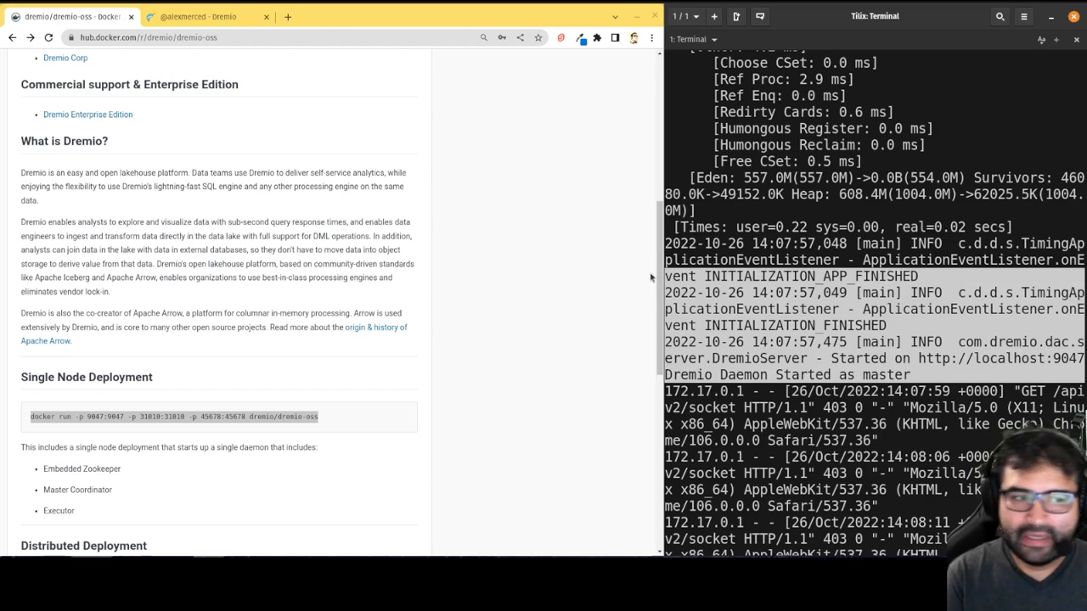
- Return to Chrome, add a new tab and check the 9047 port mapping on Docker Hub
left_click(362, 138)
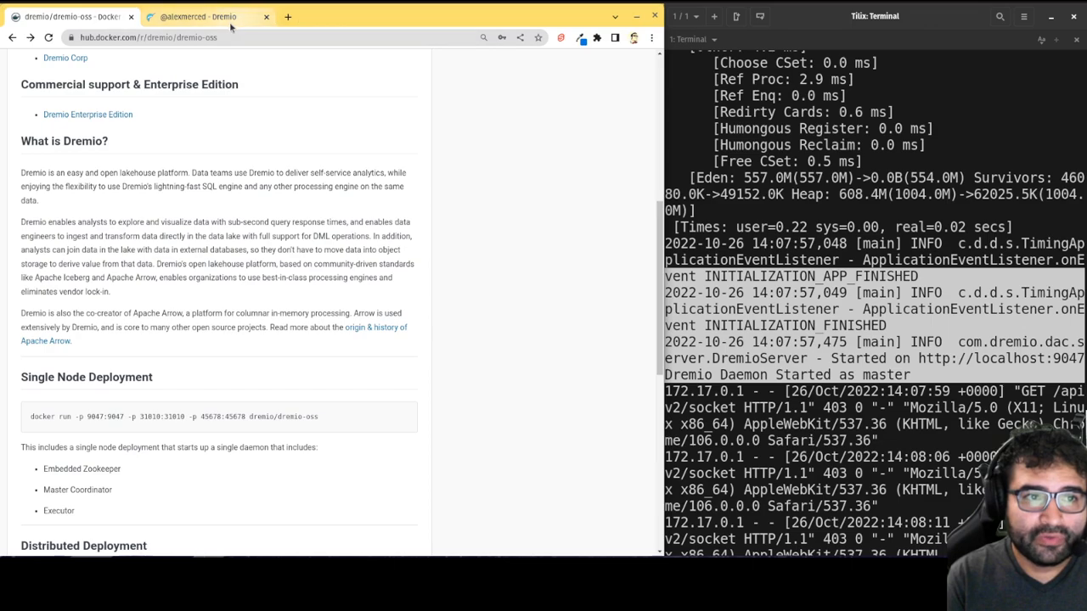
left_click(288, 16)
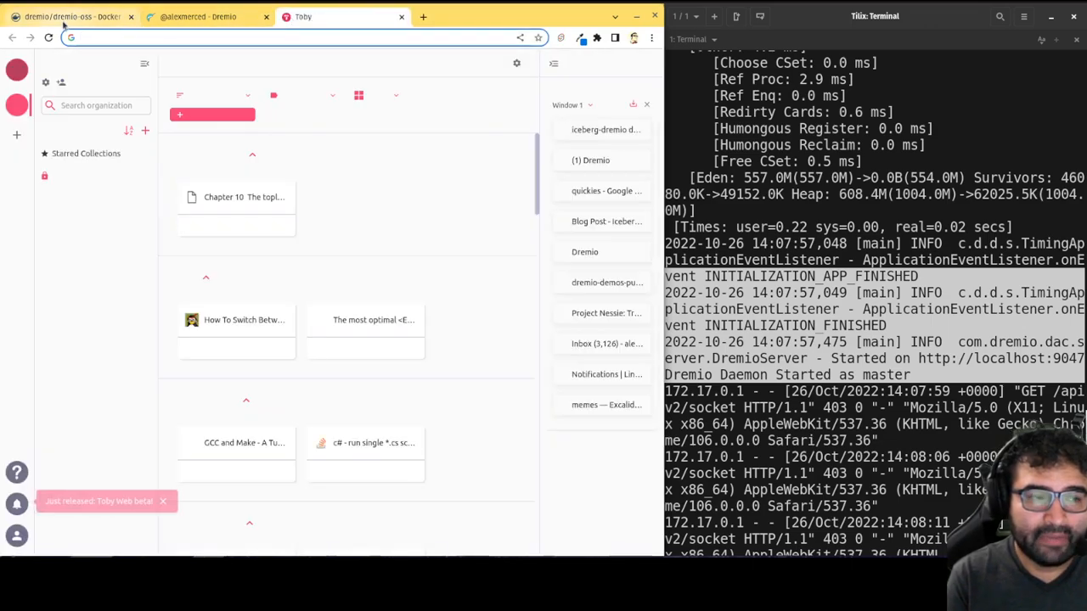
left_click(68, 16)
left_click_drag(125, 417, 75, 417)
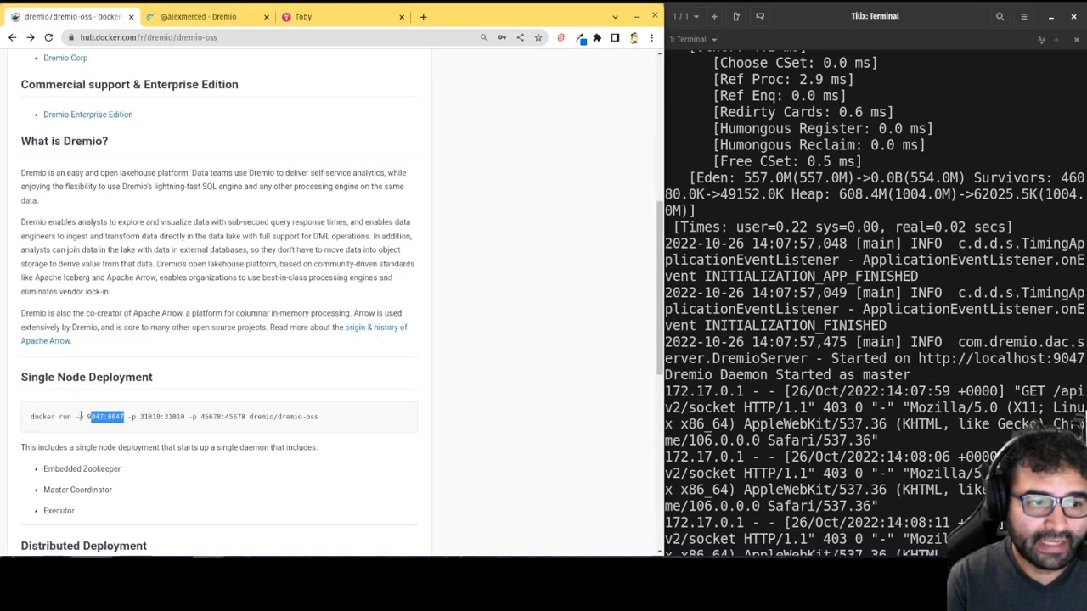
- Close the old Dremio tab and load localhost:9047 in the new tab
left_click(266, 16)
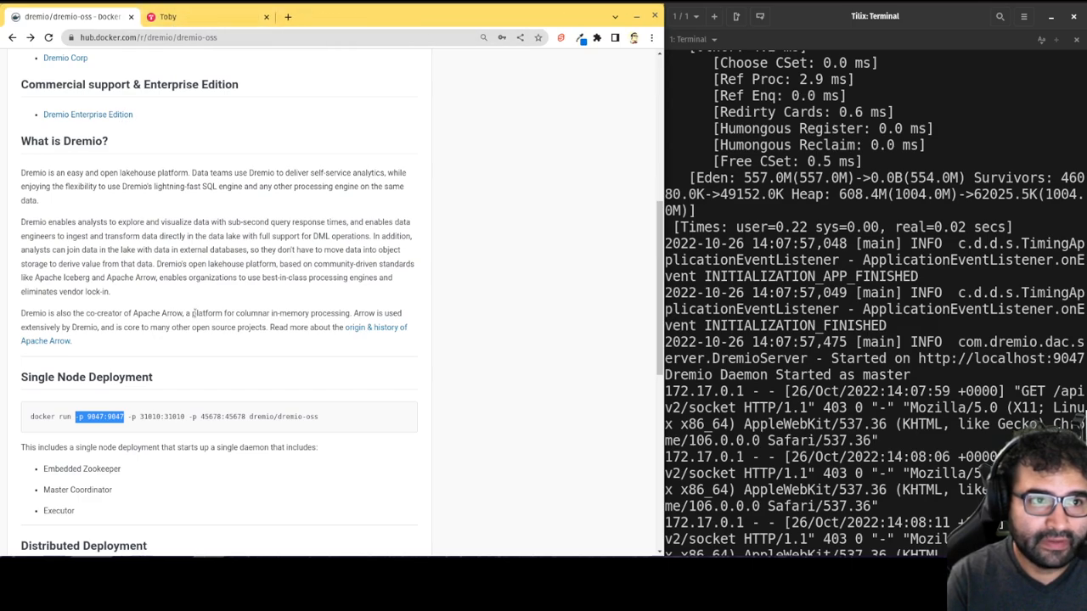
left_click(204, 16)
left_click(215, 37)
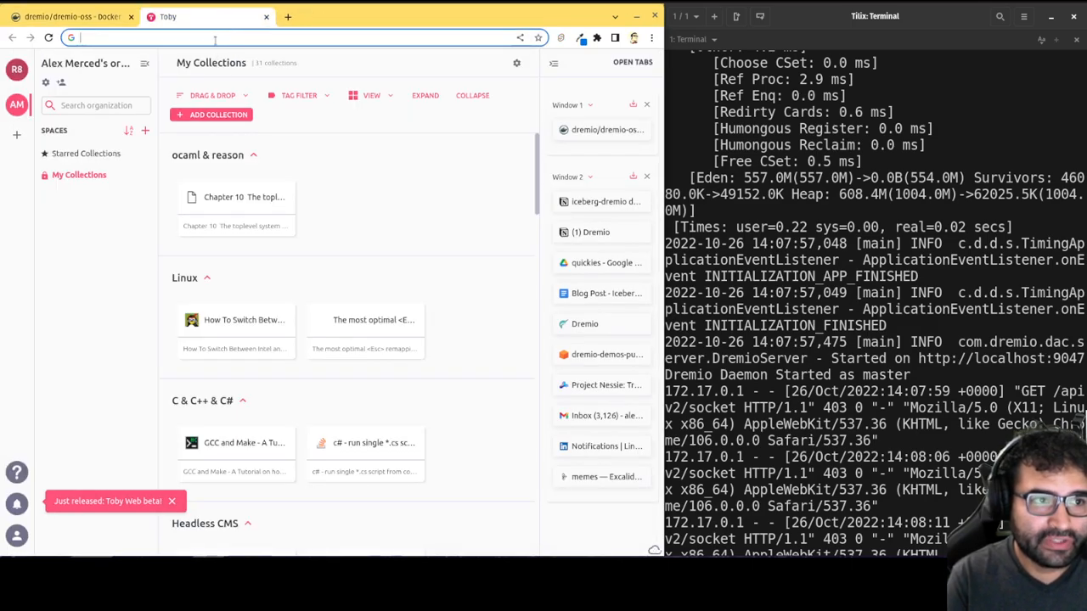
type("localhost")
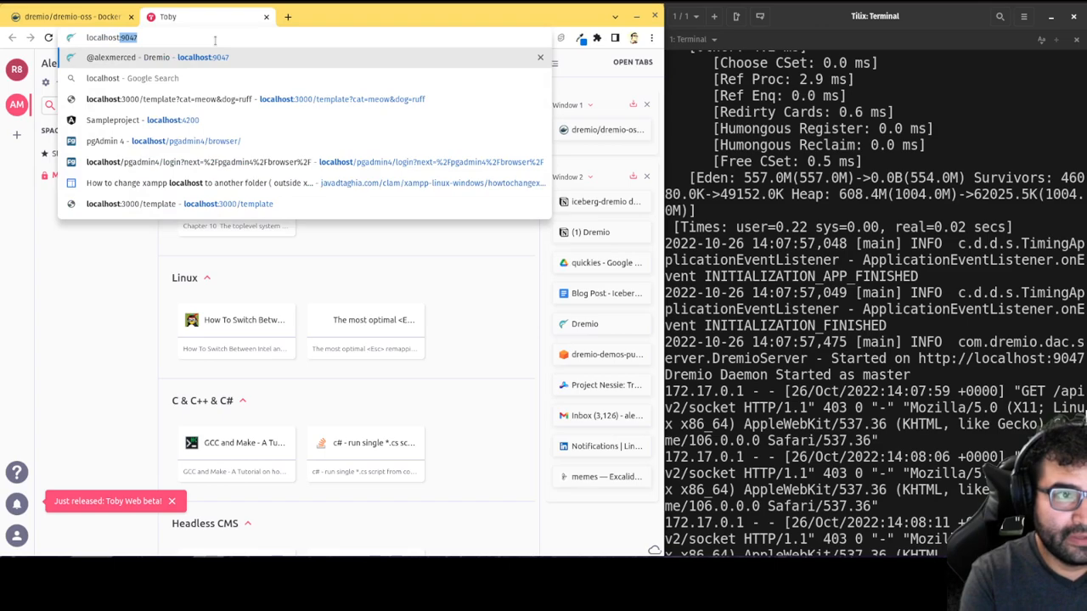
type(":90")
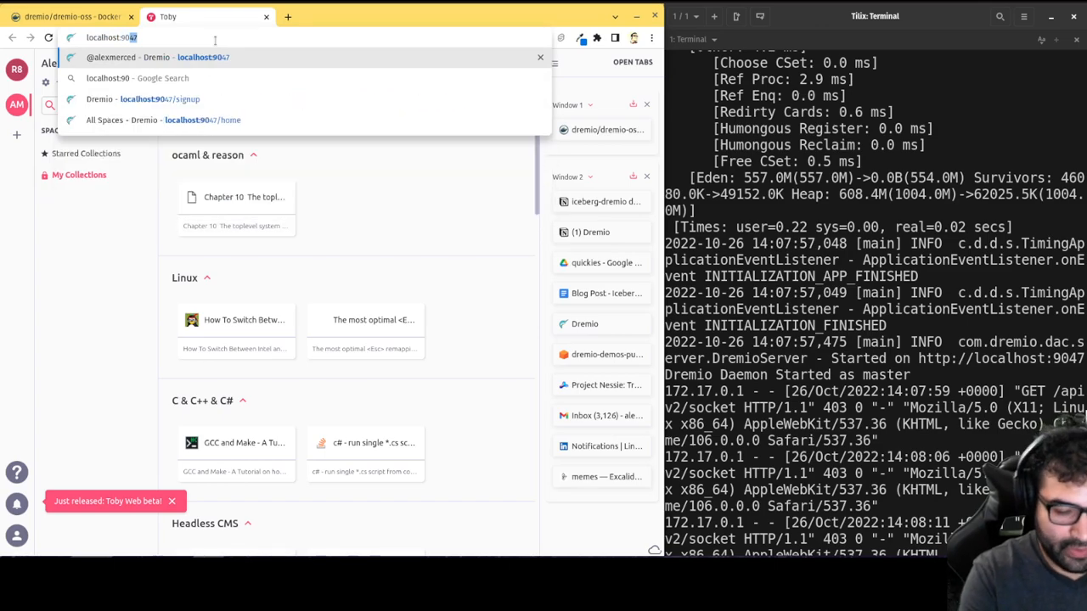
type("47")
key("Return")
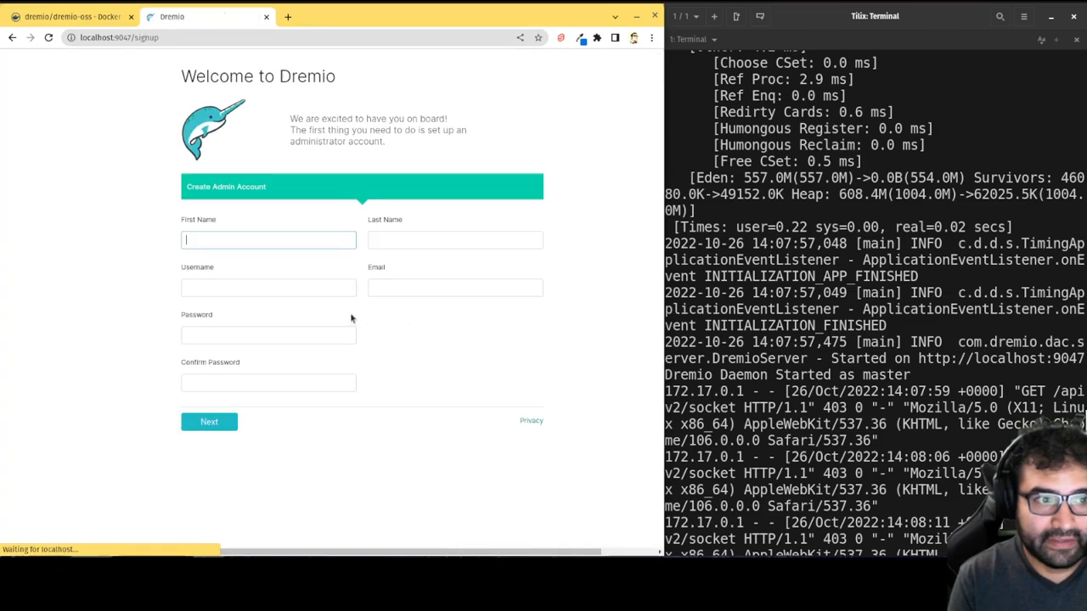
- Fill in the Create Admin Account form and submit it with Next
left_click(290, 241)
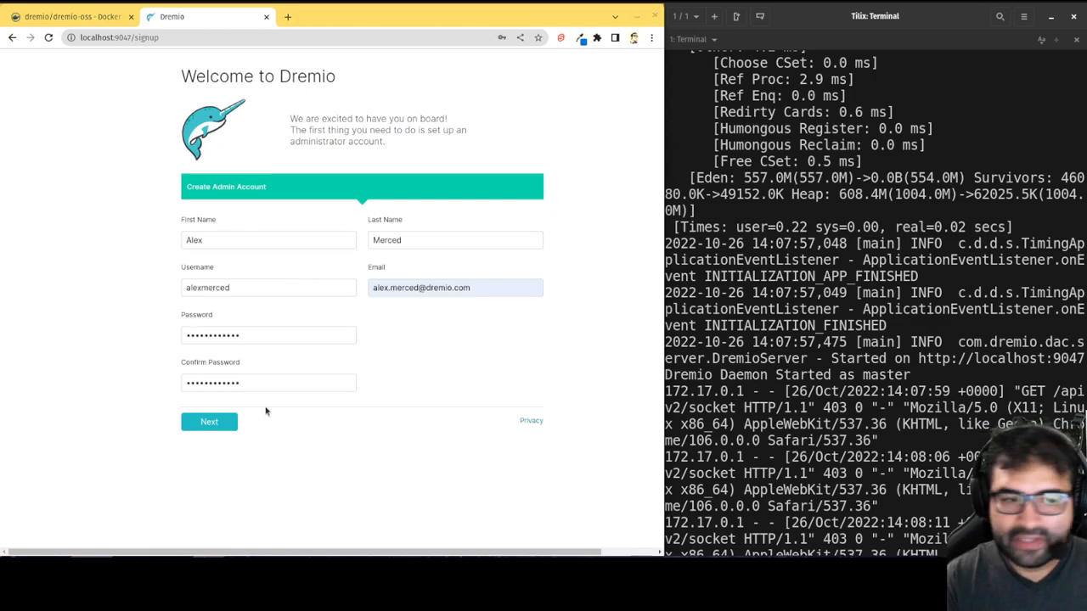
left_click(209, 422)
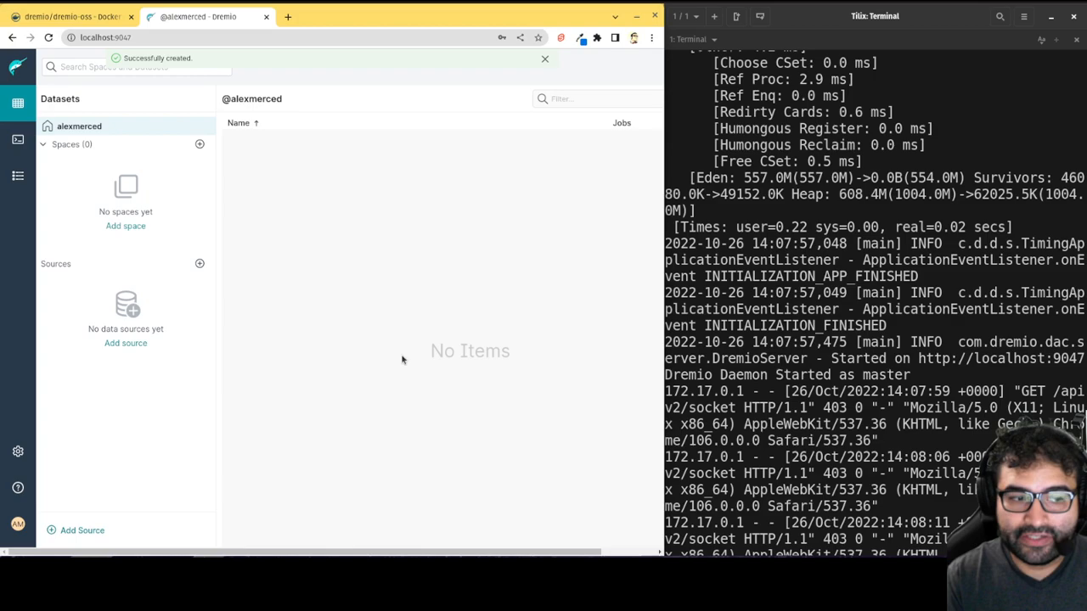
- Add the Samples source and browse into its samples.dremio.com folder
left_click(125, 344)
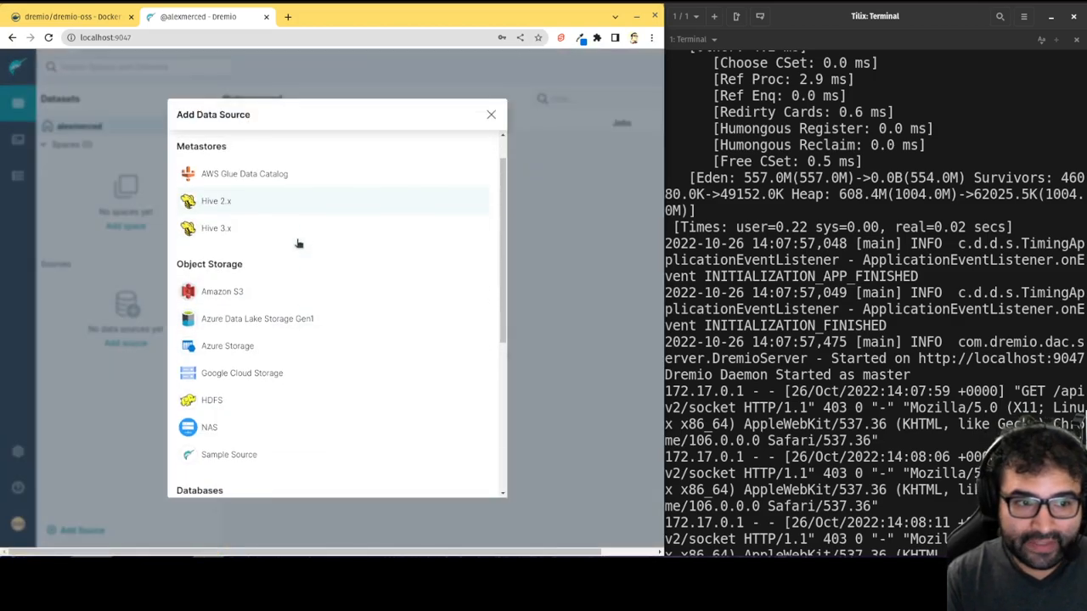
scroll(298, 246, "down", 2)
scroll(298, 246, "down", 2)
scroll(298, 246, "down", 2)
scroll(295, 255, "down", 2)
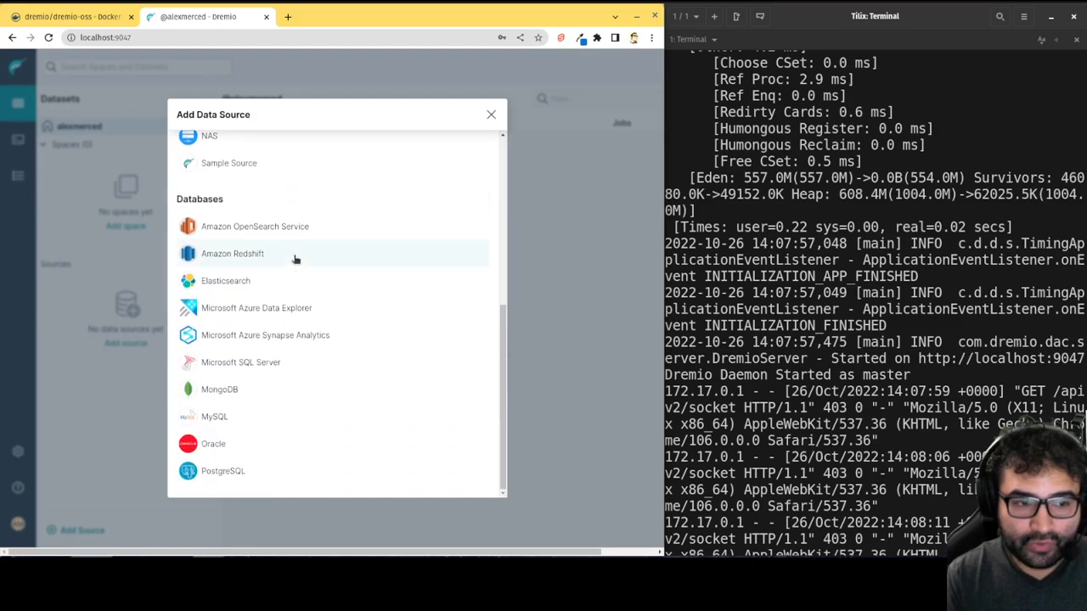
scroll(296, 259, "up", 3)
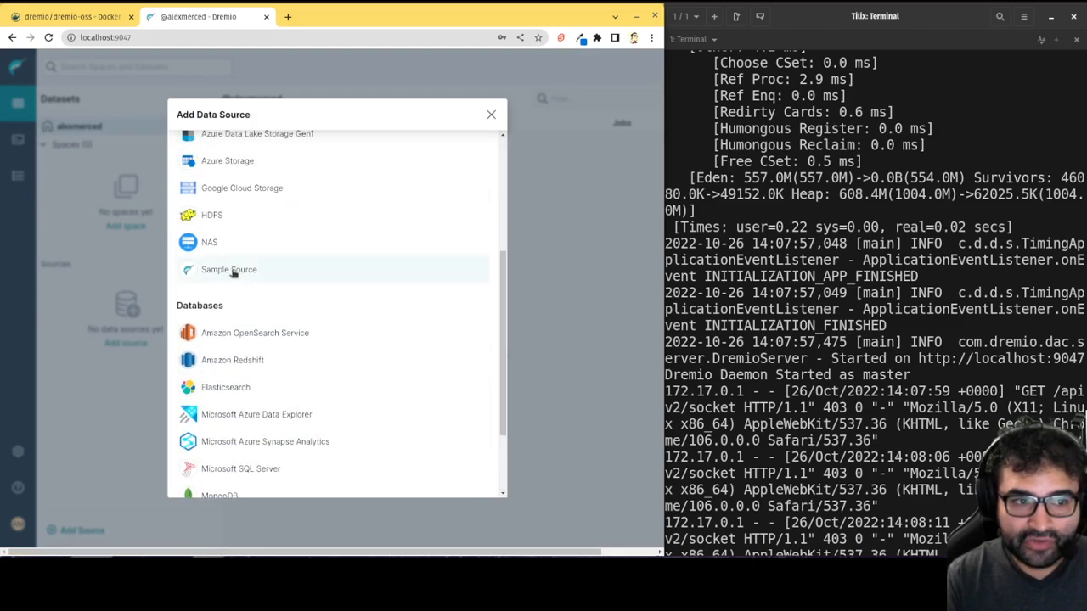
left_click(234, 270)
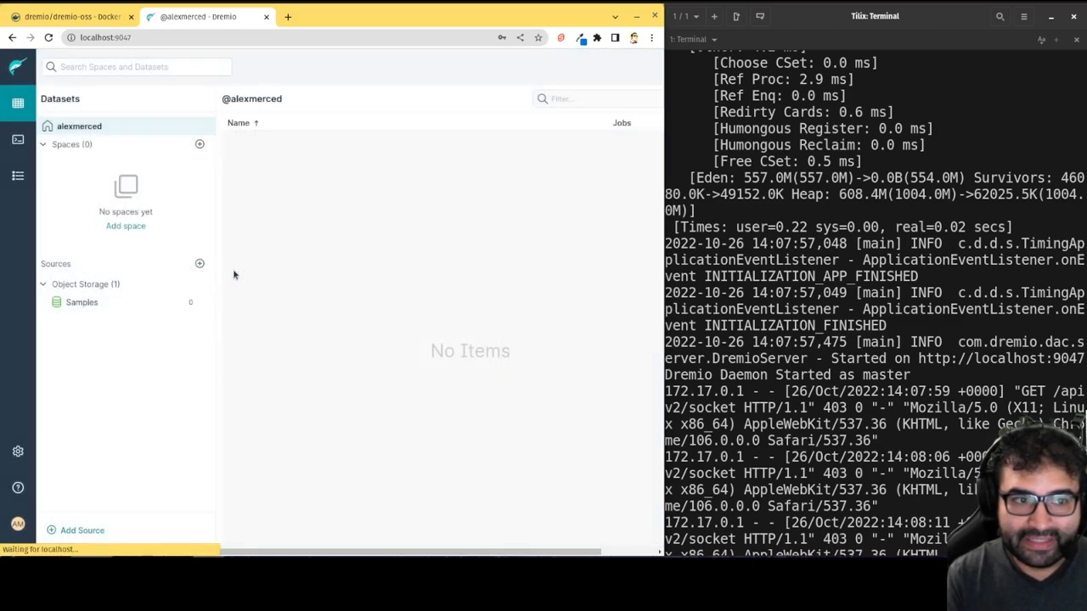
left_click(89, 308)
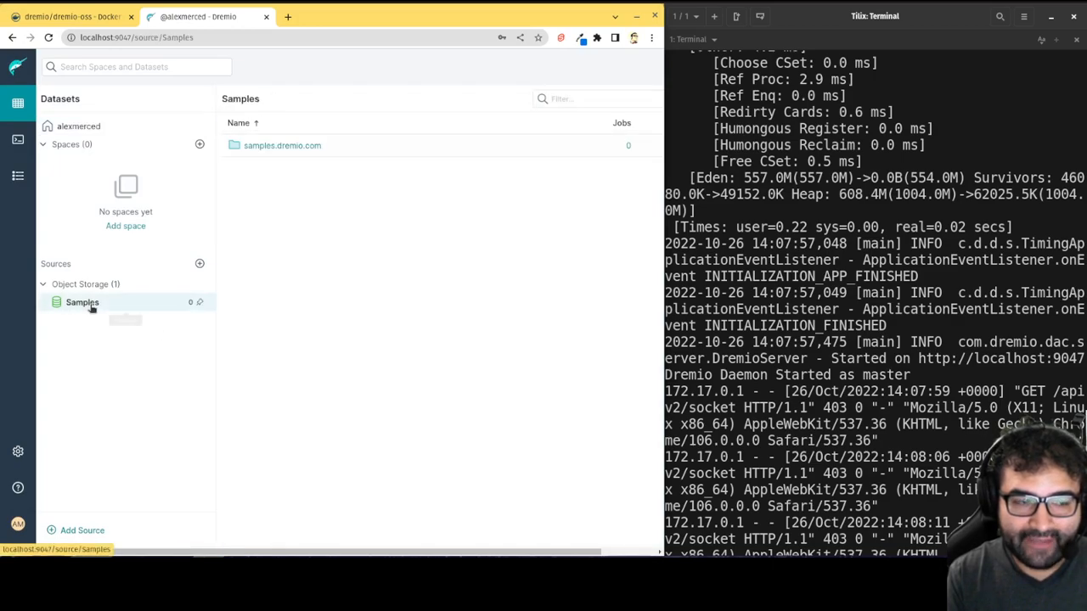
left_click(295, 154)
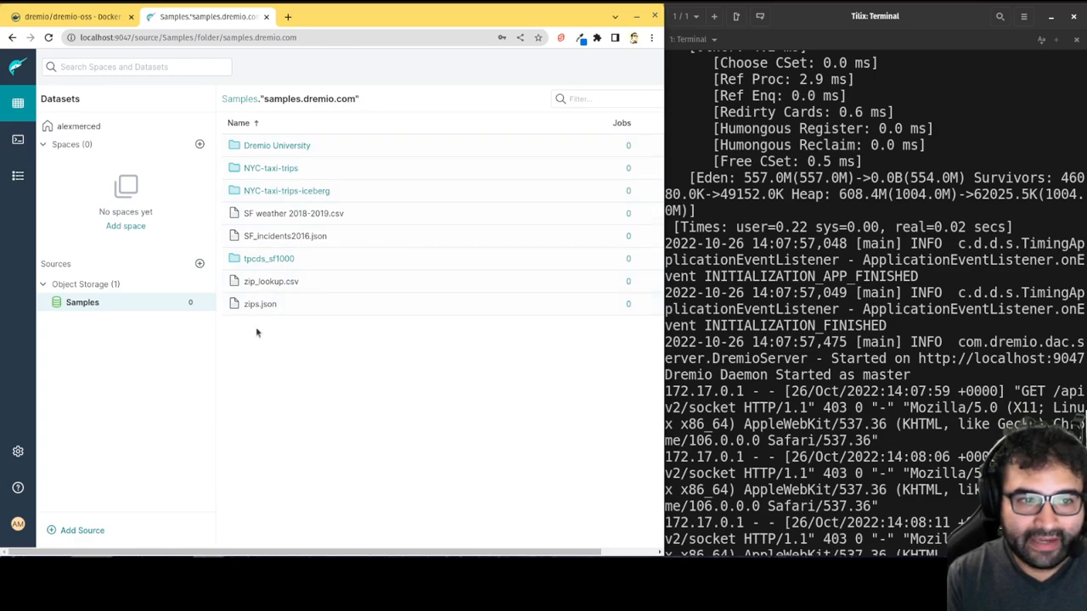
- Return to the home space and look over the green + add-content menu
left_click(79, 127)
left_click_drag(362, 552, 425, 552)
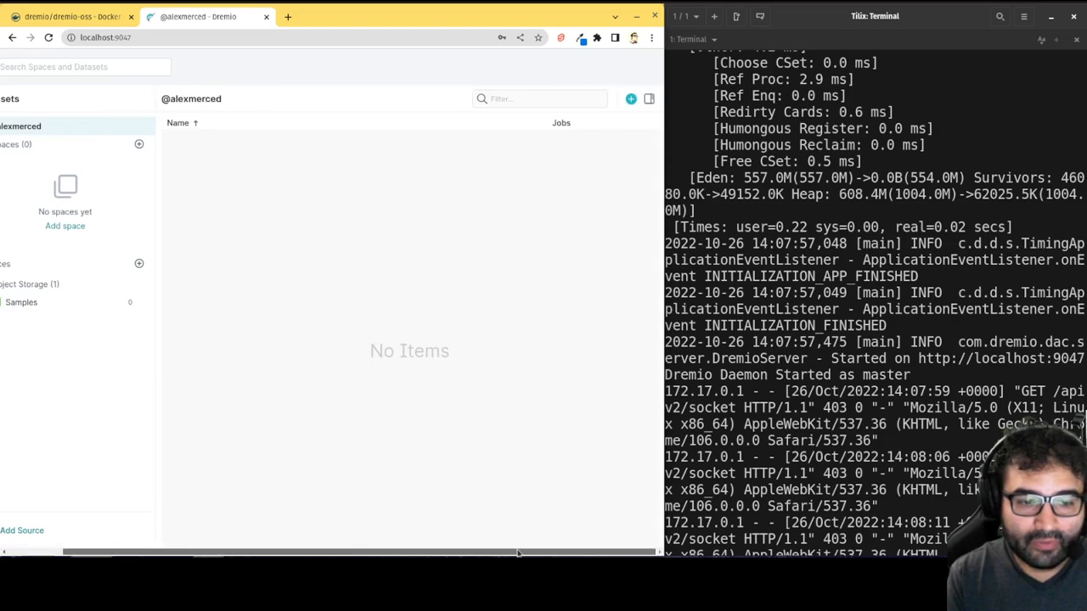
left_click(630, 99)
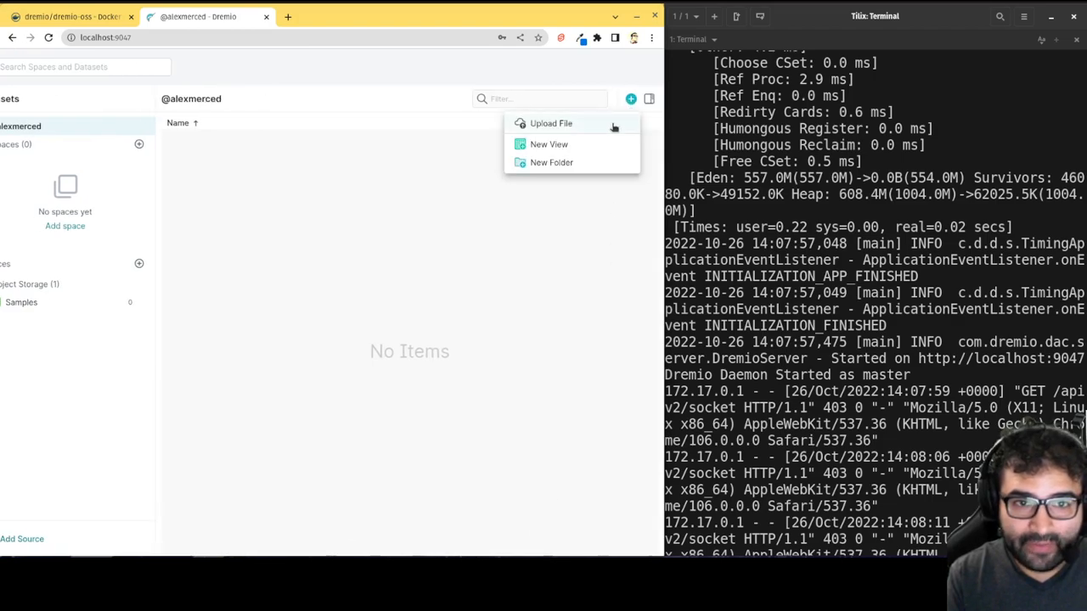
left_click(321, 490)
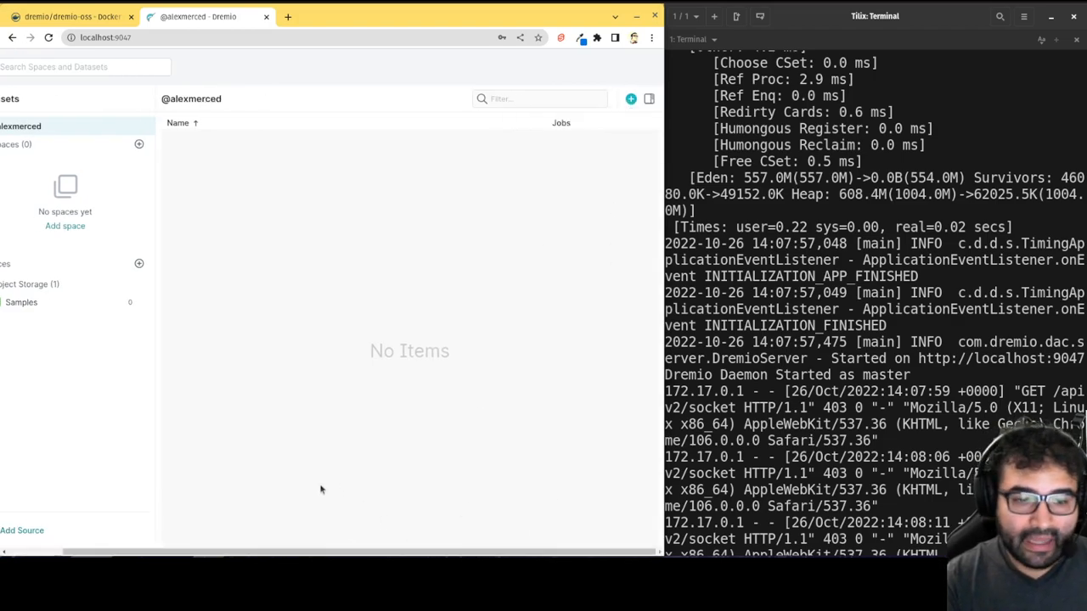
left_click_drag(224, 552, 93, 552)
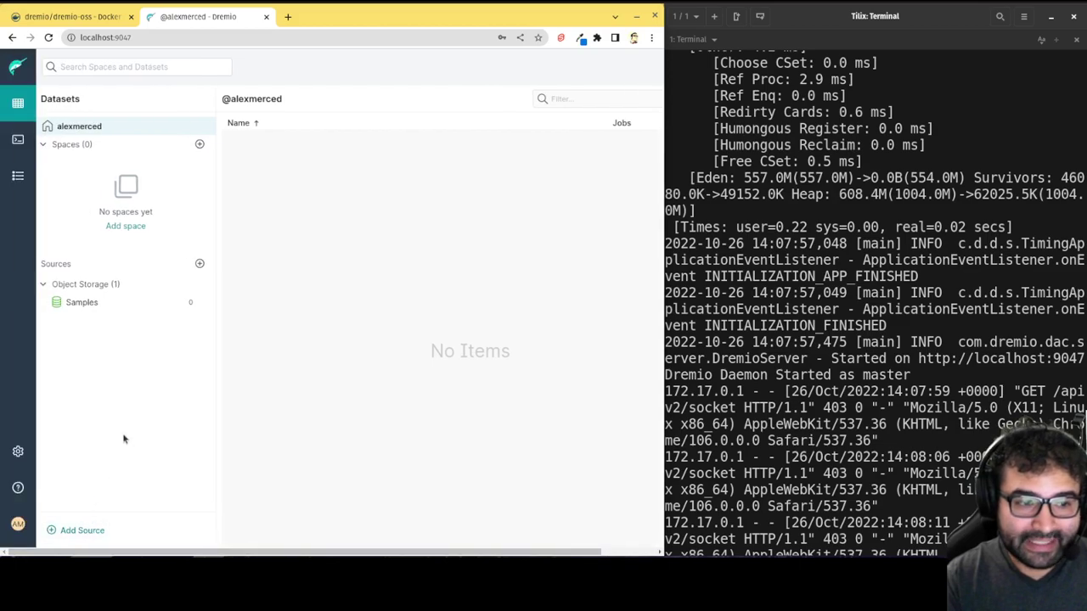
- Create the Marketing space, then the Accounting space from the Spaces + button
left_click(126, 228)
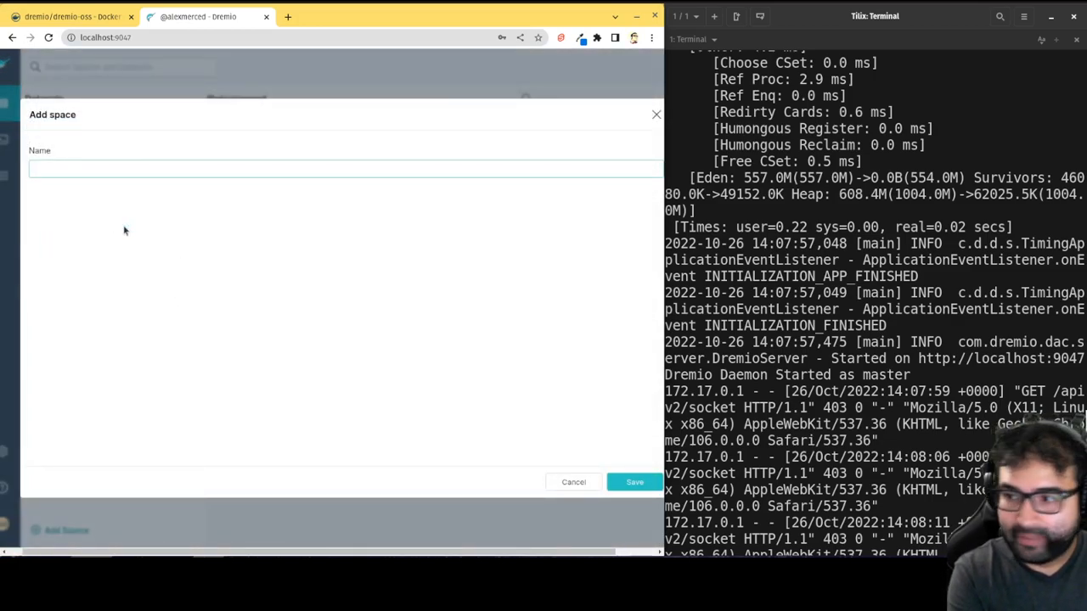
type("Marketin")
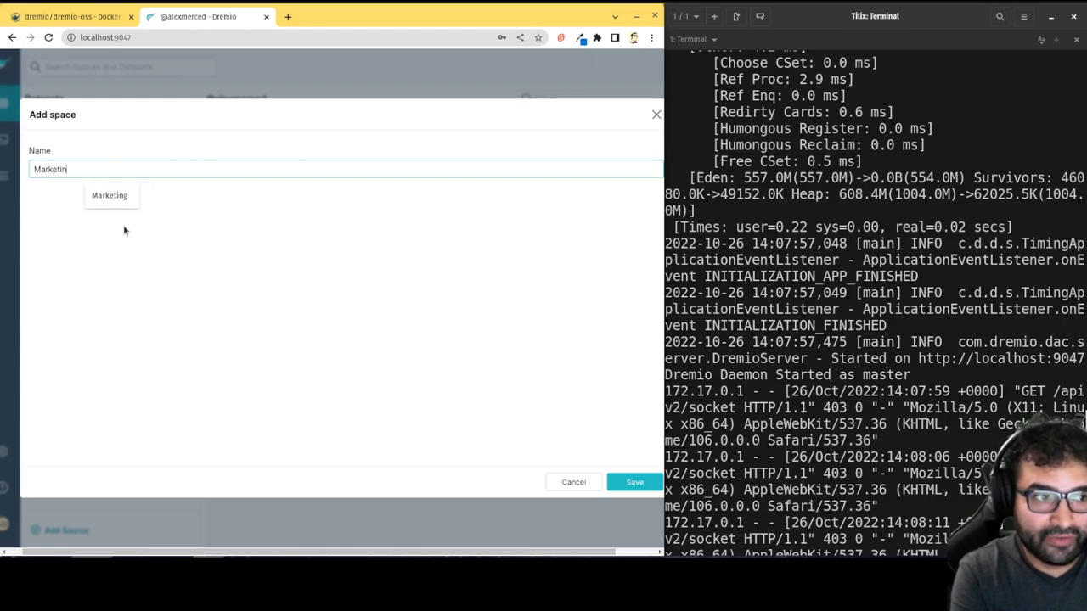
type("g")
left_click(634, 482)
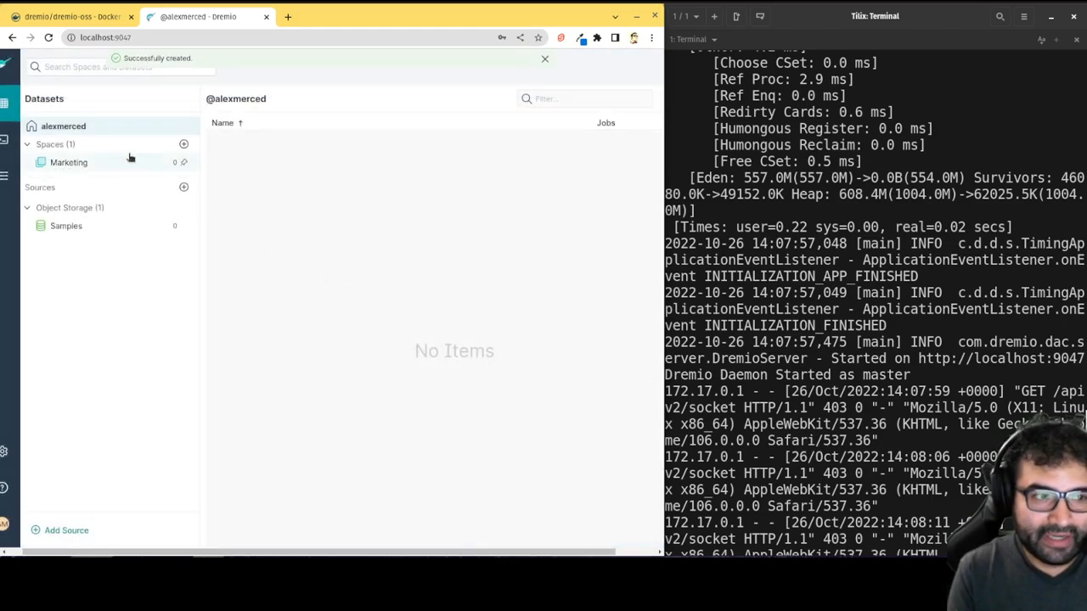
left_click(184, 144)
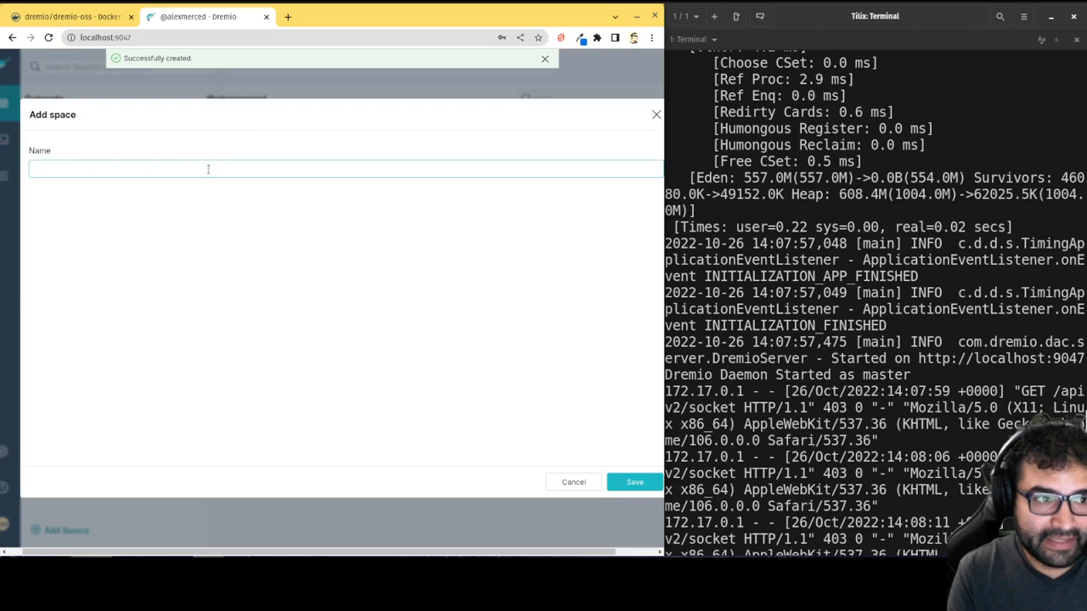
left_click(208, 169)
type("Accounting")
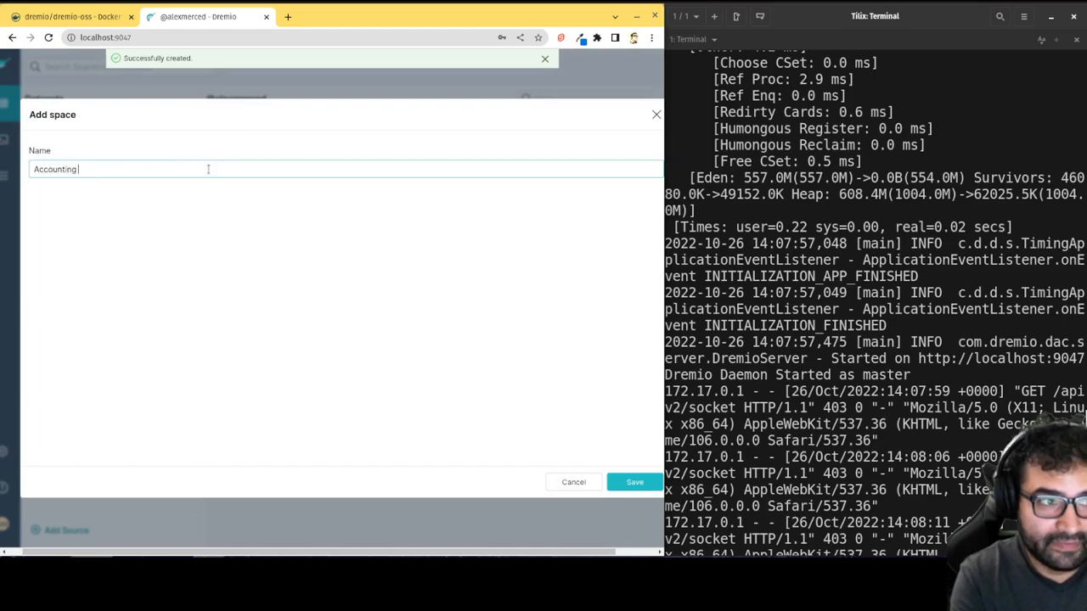
key("Return")
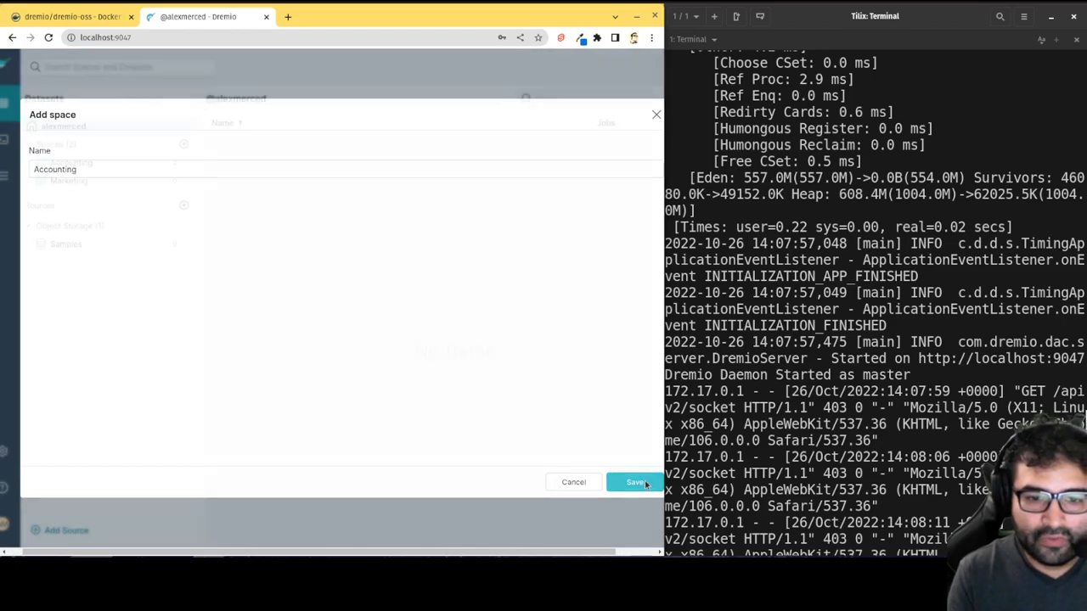
- View the Accounting space's Edit Details dialog and cancel without changes
left_click(96, 169)
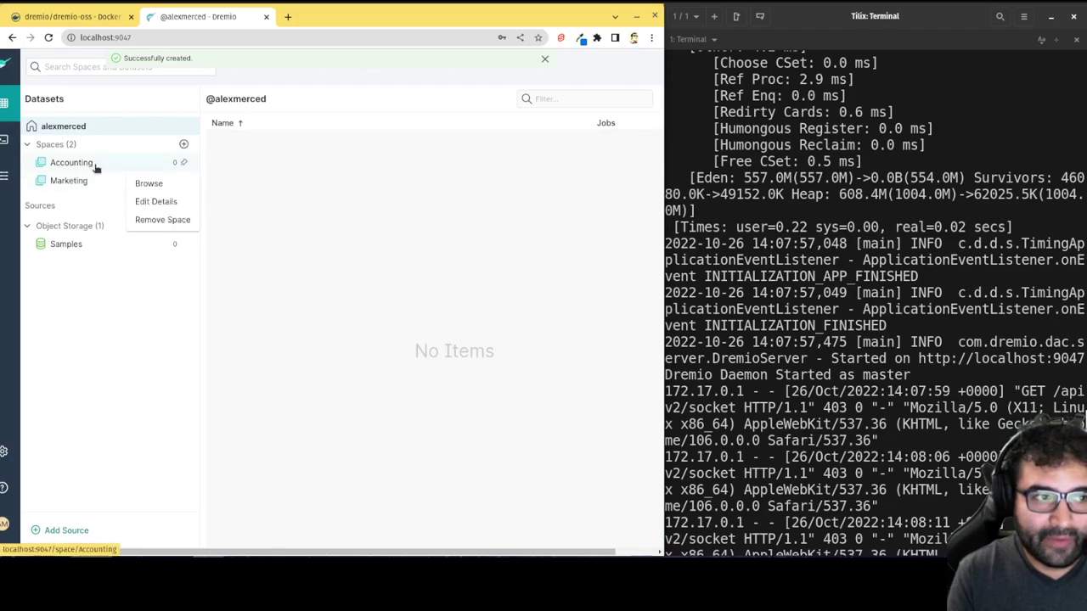
left_click(158, 207)
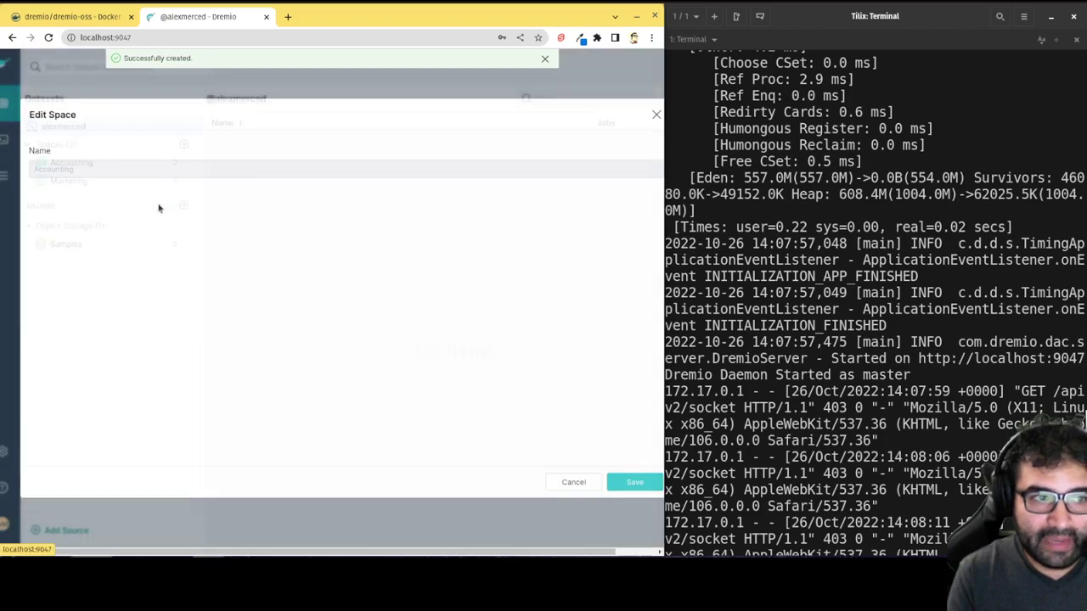
left_click(573, 483)
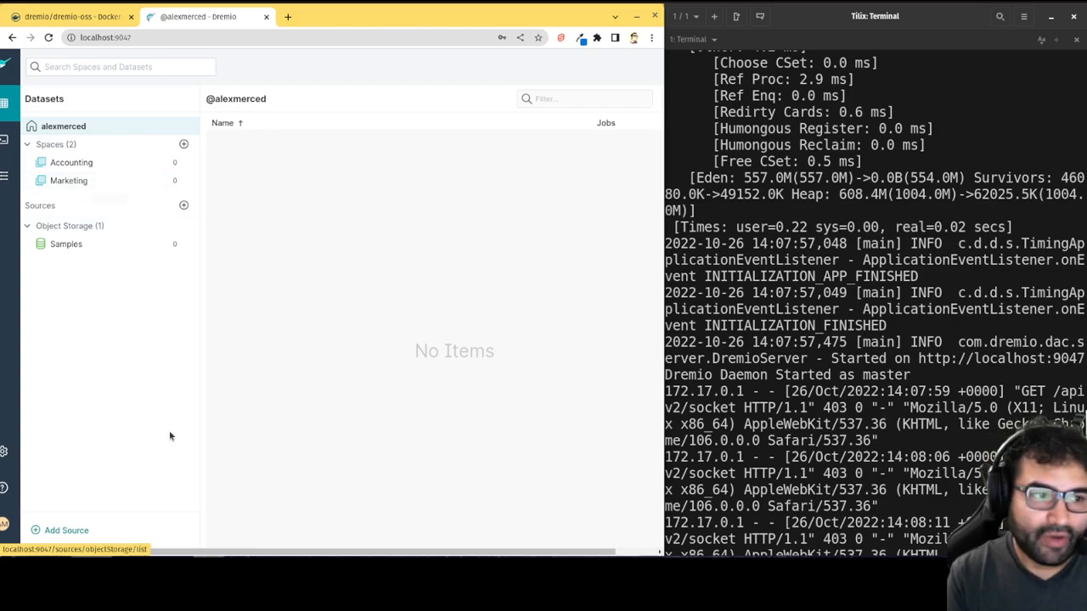
left_click_drag(136, 550, 119, 551)
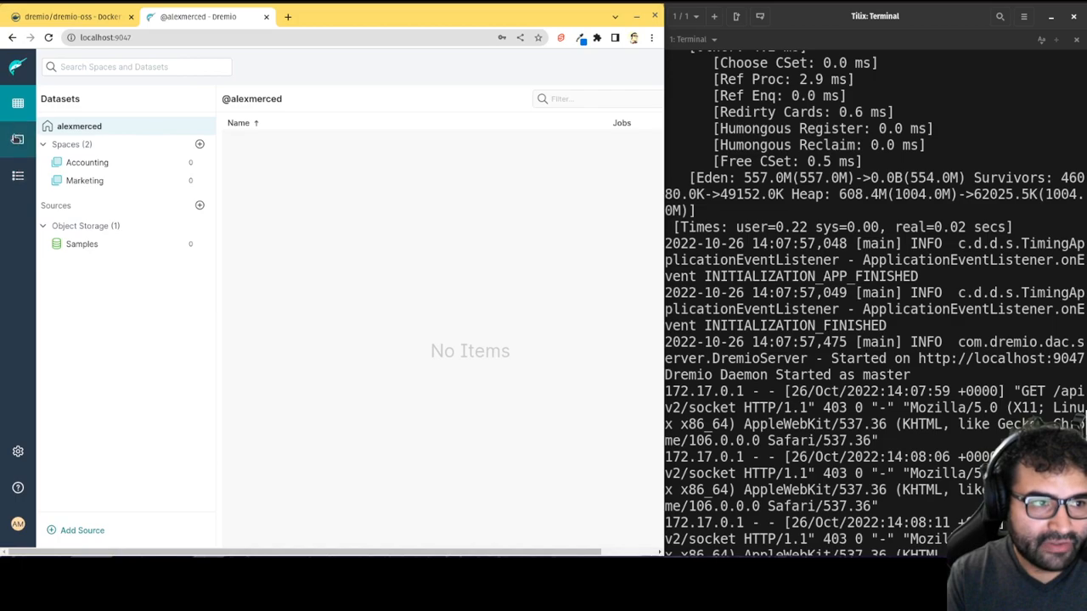
- Switch to the SQL Runner, then to the empty Jobs list
left_click(18, 139)
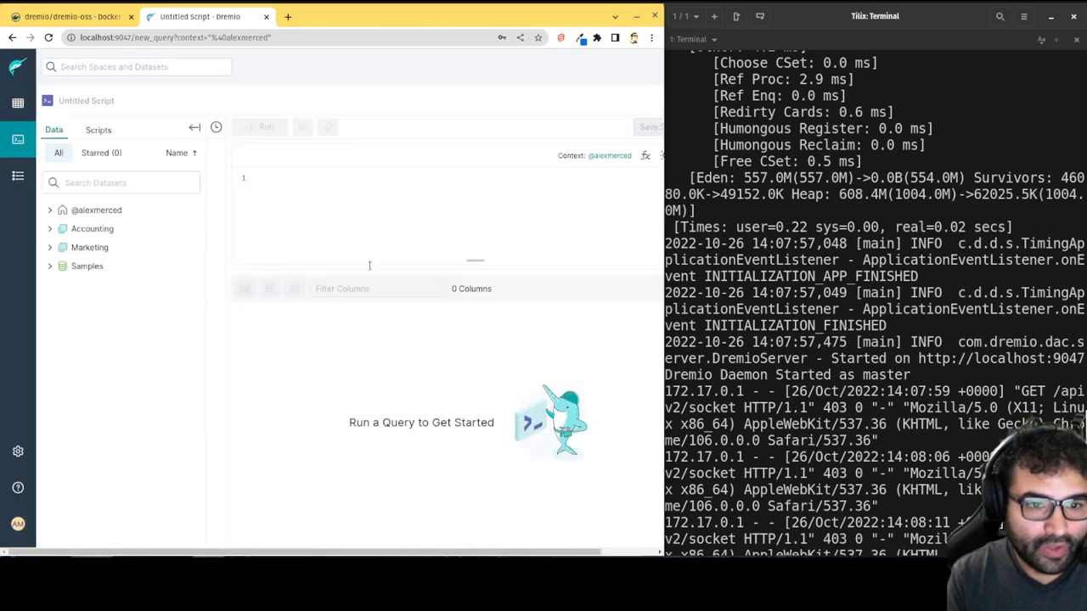
left_click(18, 175)
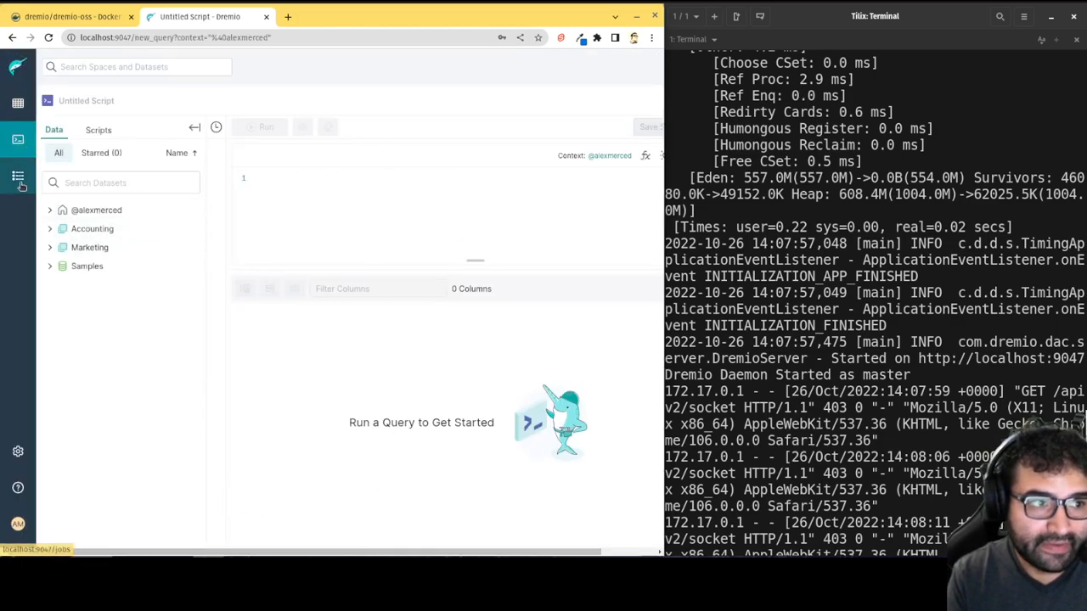